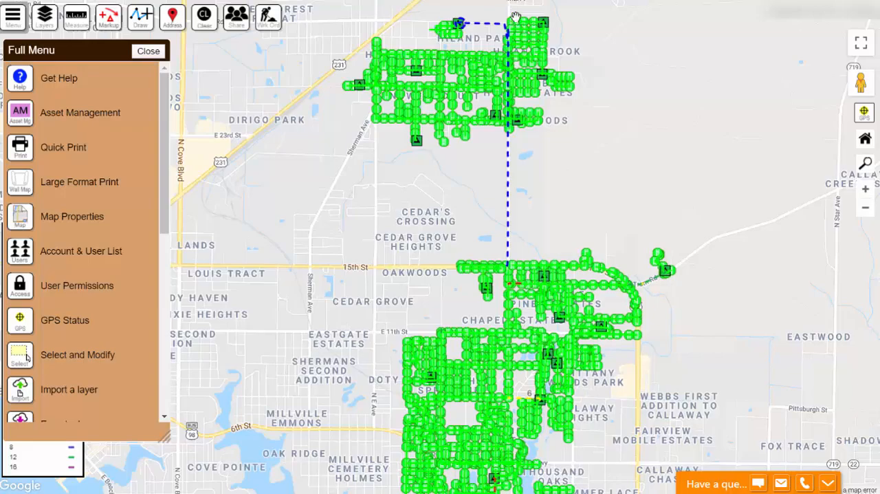
- Set the Inspection Year of the sewer gravity main on Avon Rd, east of Amelia Ave, to Year 1 and apply it
drag(478, 70, 496, 208)
scroll(496, 207, up, 5)
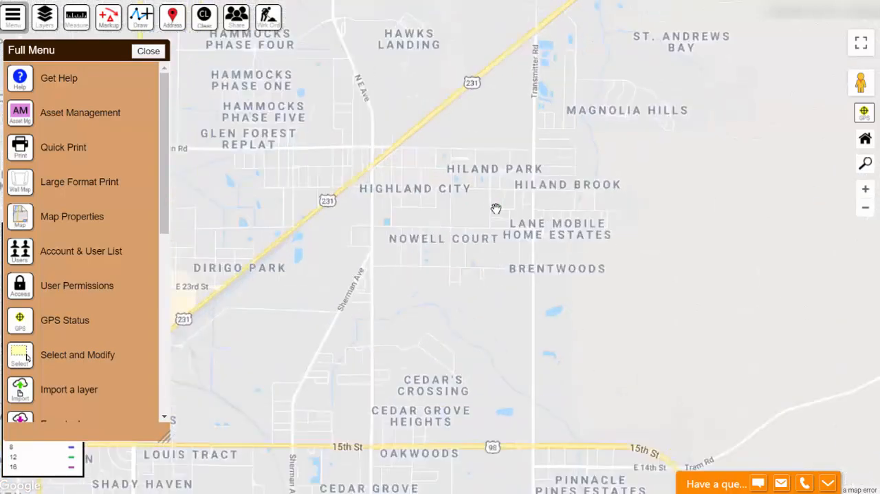
scroll(496, 208, up, 1)
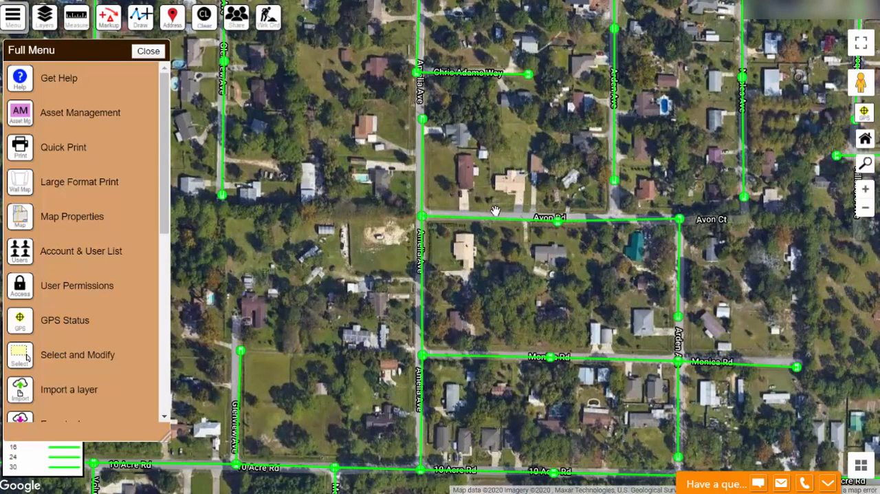
click(492, 218)
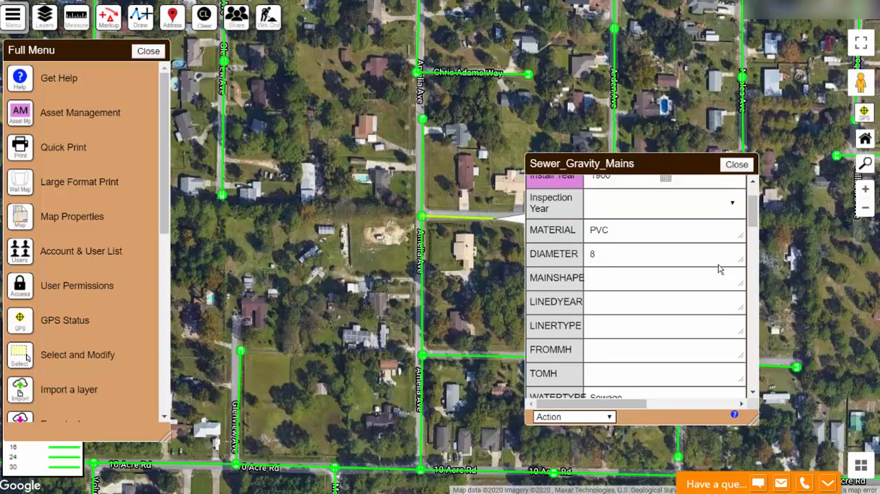
scroll(683, 215, up, 2)
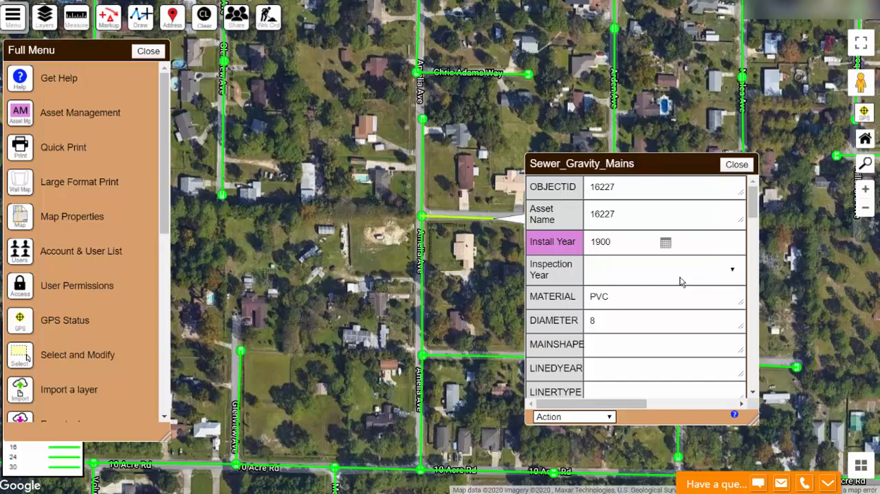
click(683, 274)
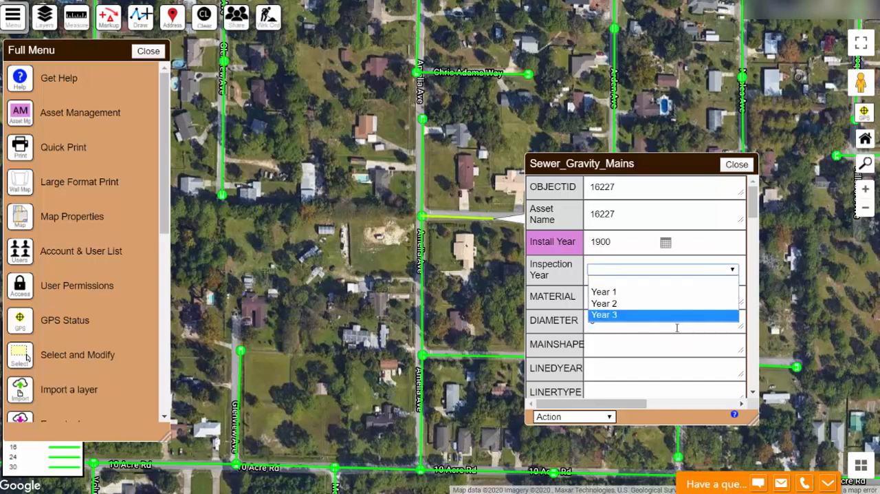
click(660, 294)
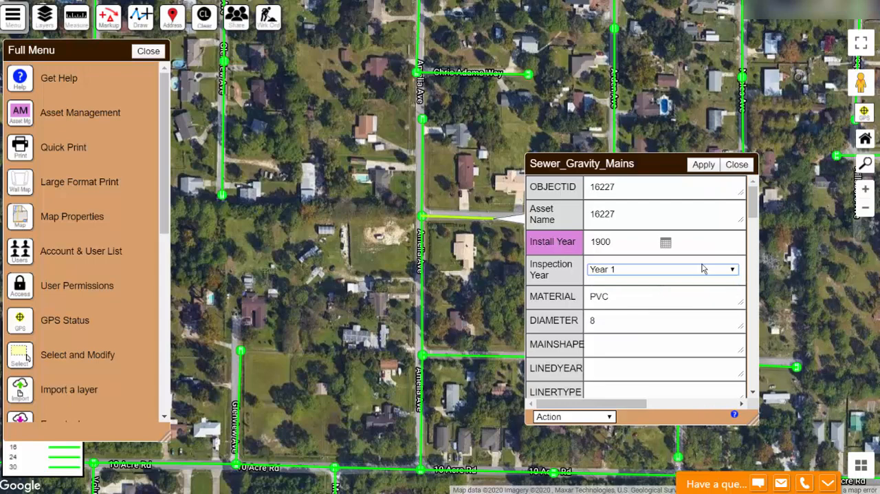
click(704, 165)
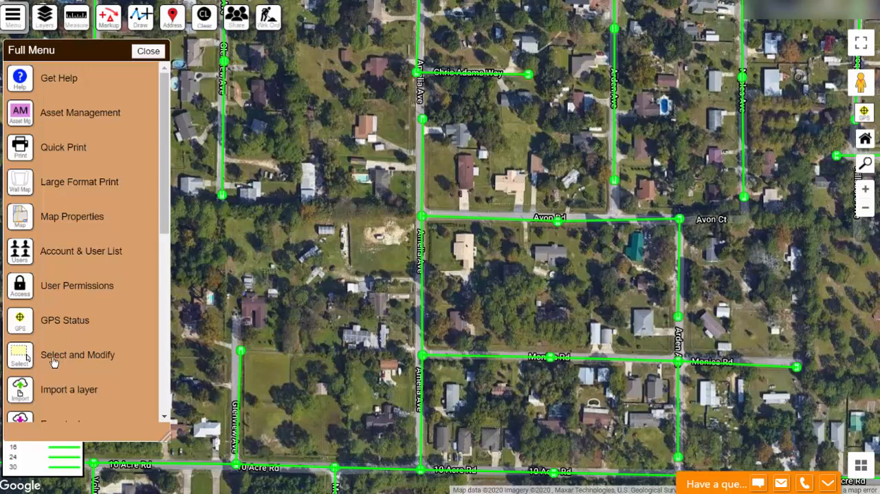
- Use Select and Modify on the Sewer_Gravity_Mains layer to select all mains in the northern network, from Pinewood down to Brentwoods
click(53, 363)
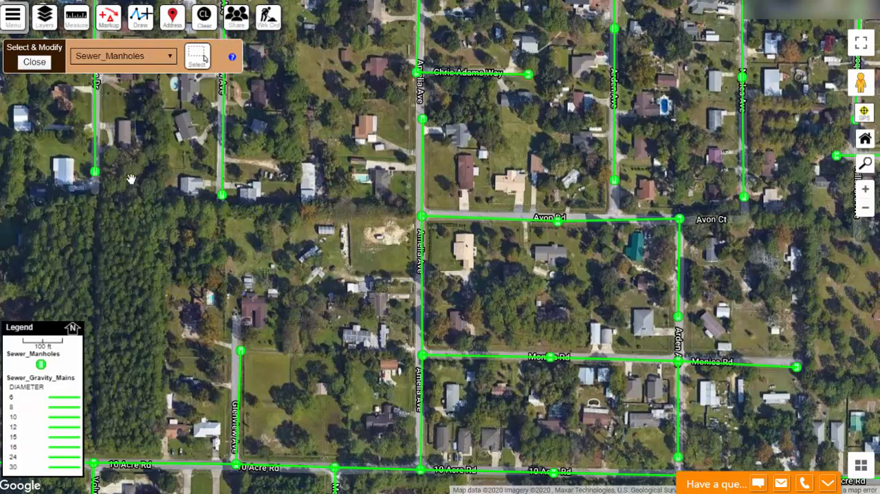
click(170, 57)
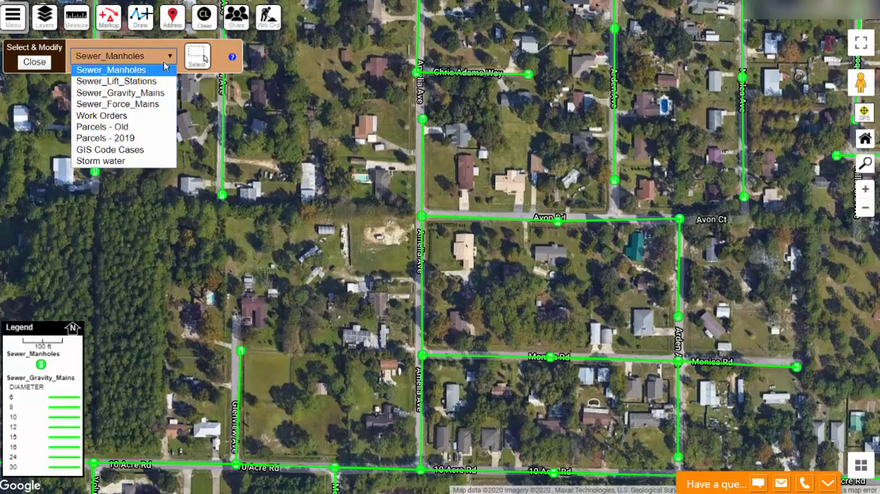
click(149, 97)
scroll(287, 219, down, 2)
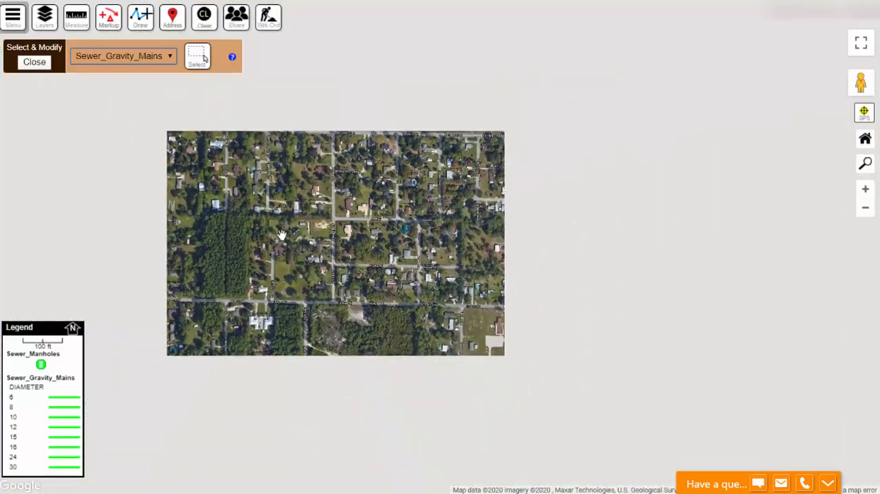
scroll(356, 267, down, 2)
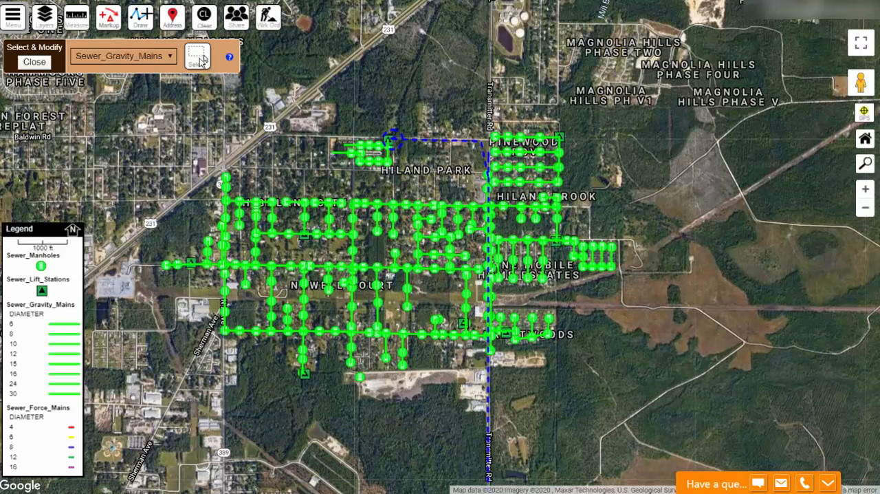
click(201, 61)
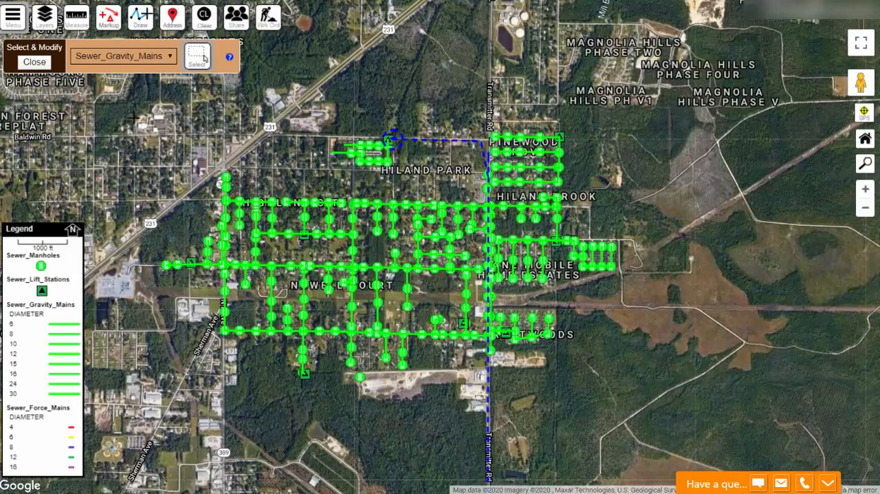
drag(123, 116, 550, 275)
drag(468, 263, 669, 321)
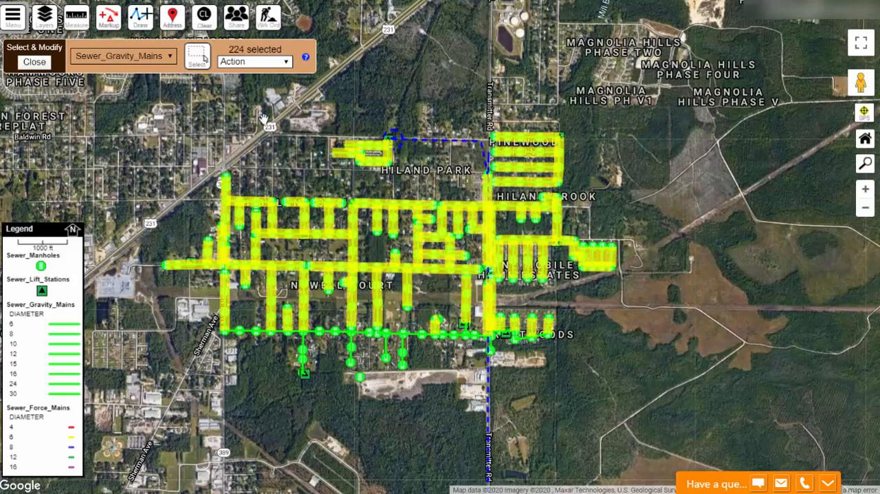
click(197, 56)
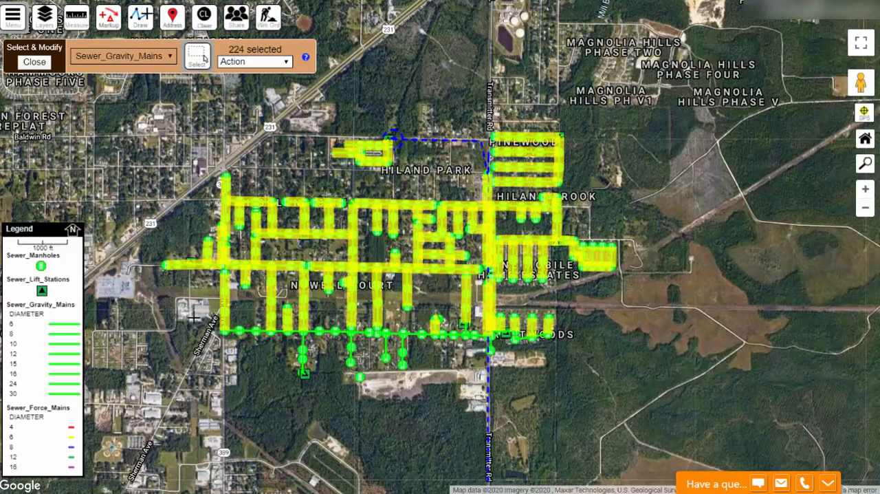
drag(193, 313, 590, 398)
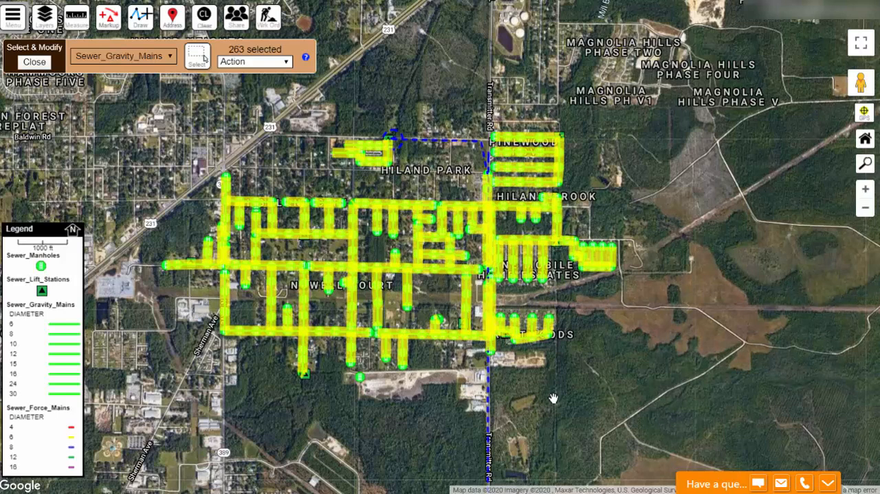
- Export the selected gravity mains to CSV and look through the exported file in Excel
click(287, 62)
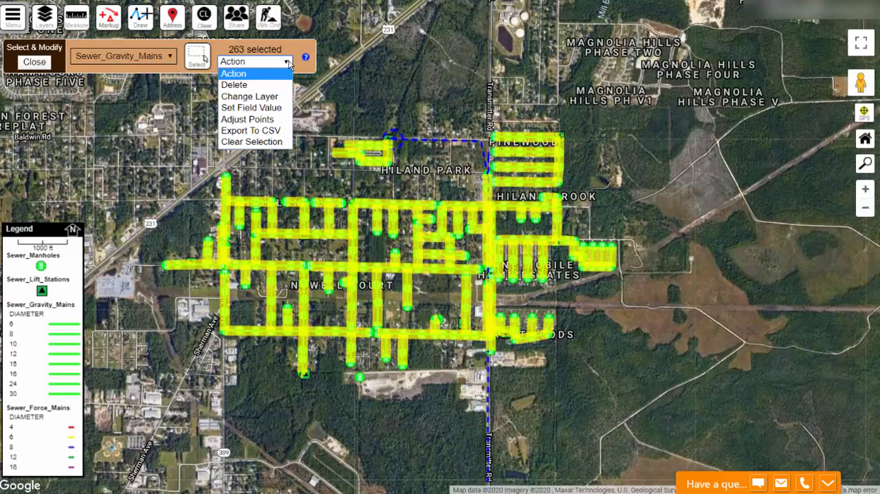
click(252, 131)
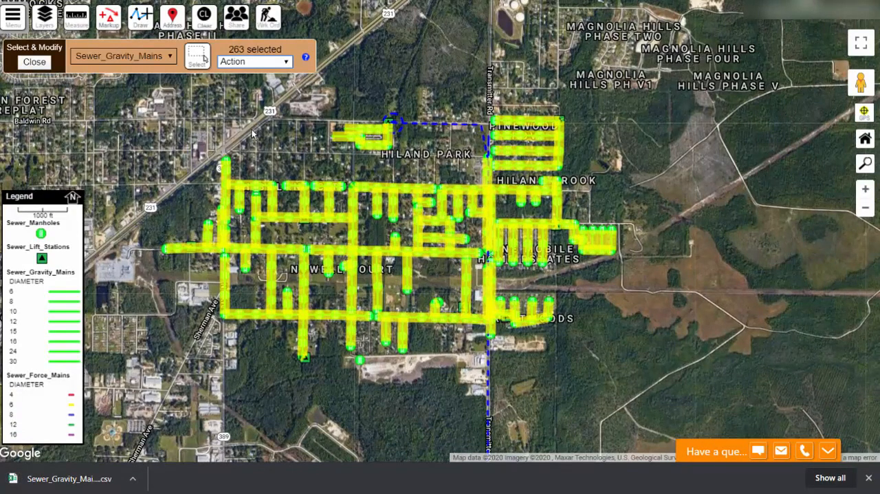
click(60, 479)
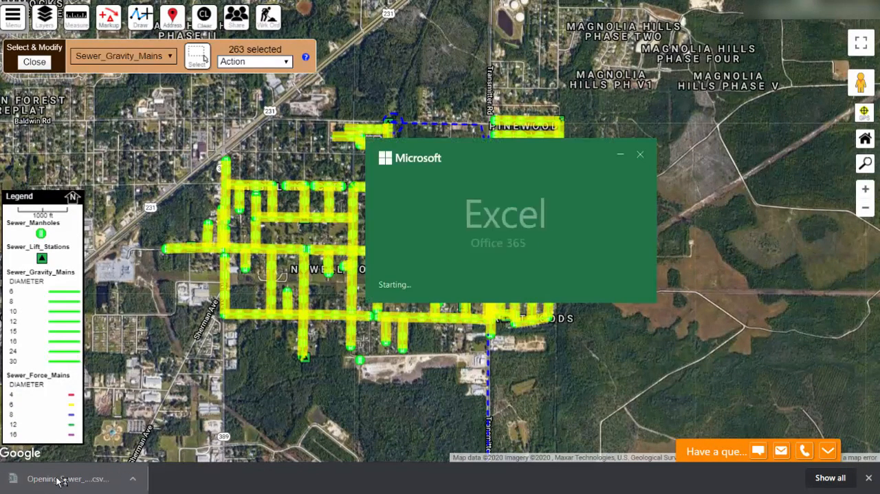
drag(677, 473, 879, 472)
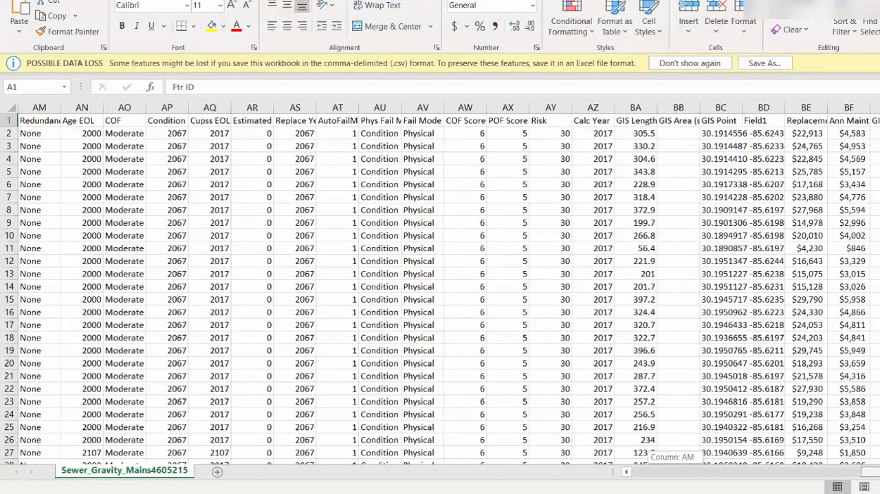
scroll(644, 311, down, 20)
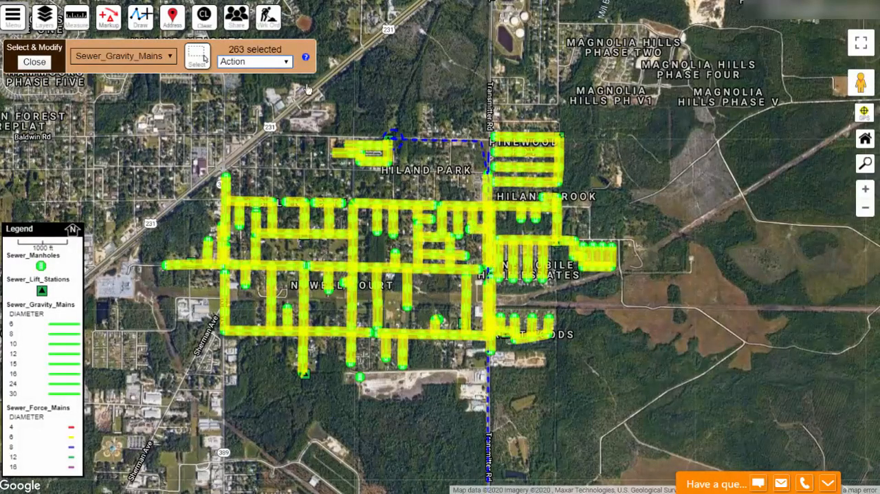
- Set the Inspection Year field to Year 1 for all selected northern gravity mains using Set Field Value
click(284, 62)
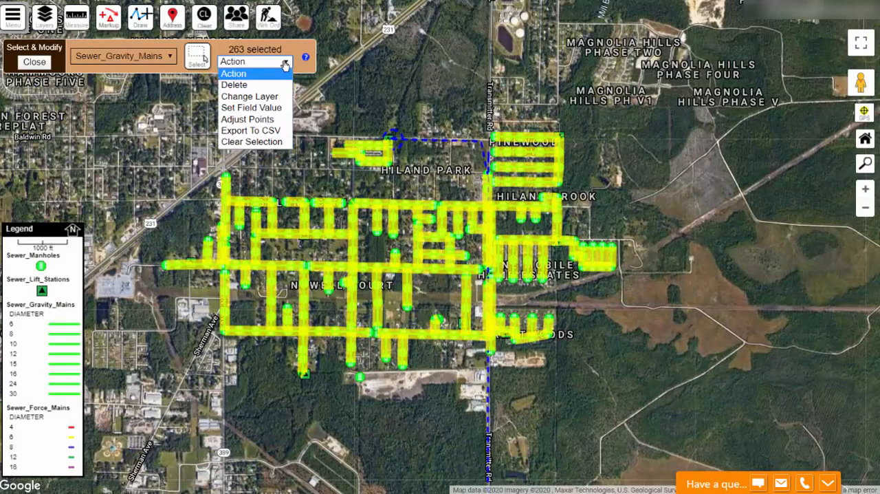
click(265, 108)
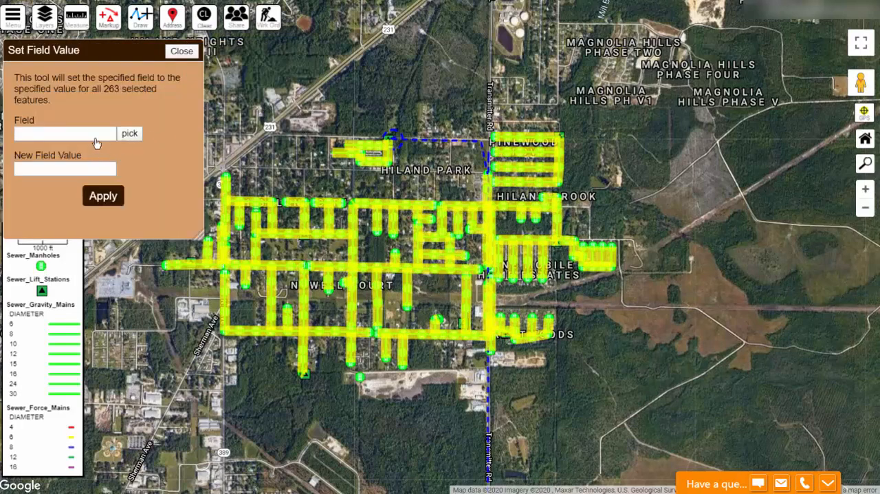
click(128, 136)
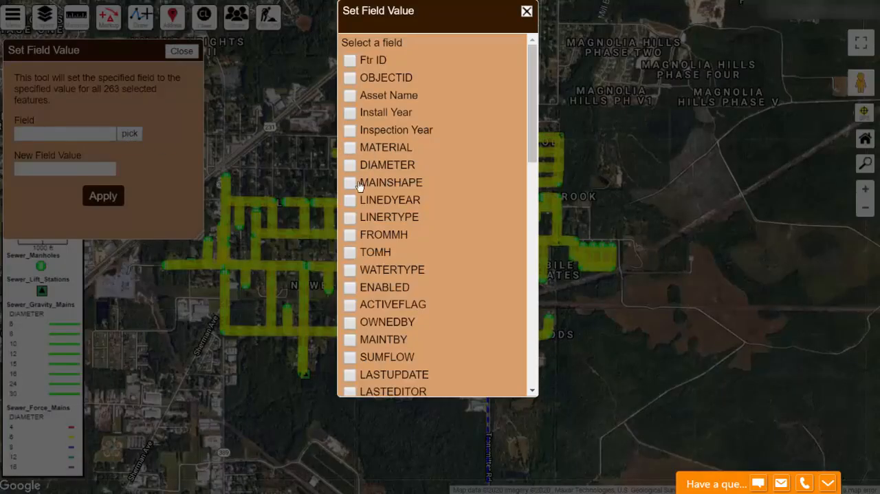
click(351, 131)
scroll(471, 291, down, 10)
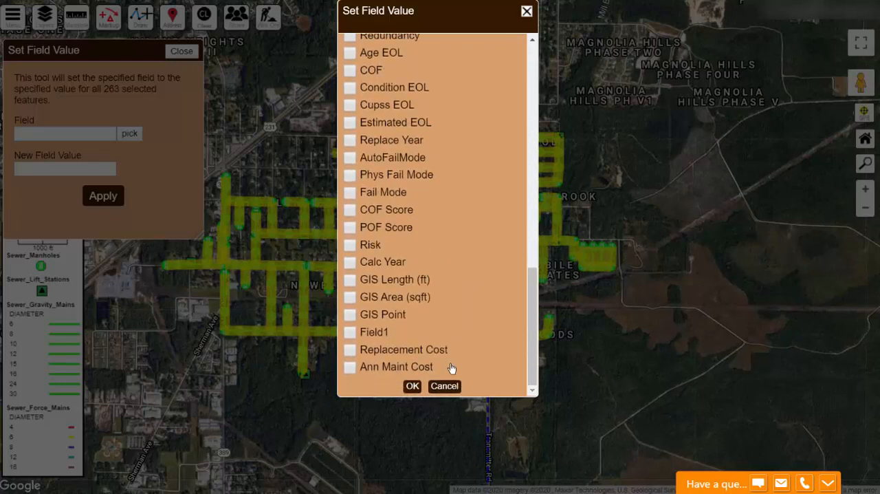
click(410, 385)
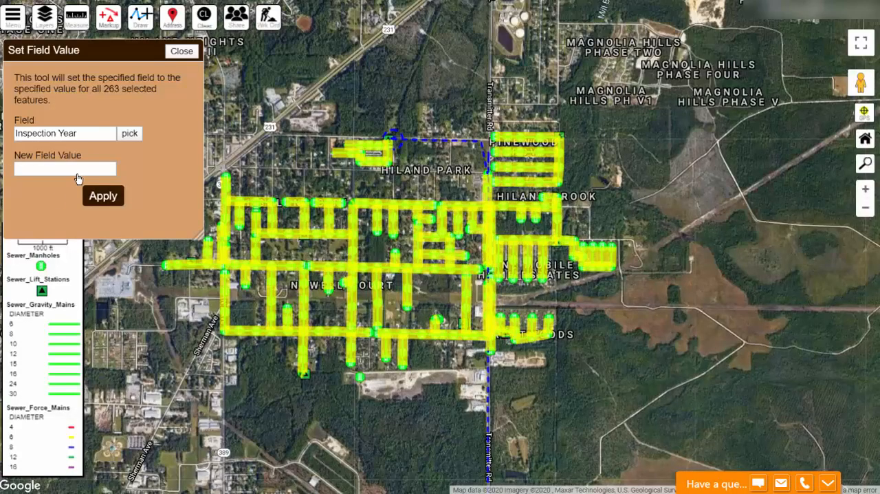
click(69, 173)
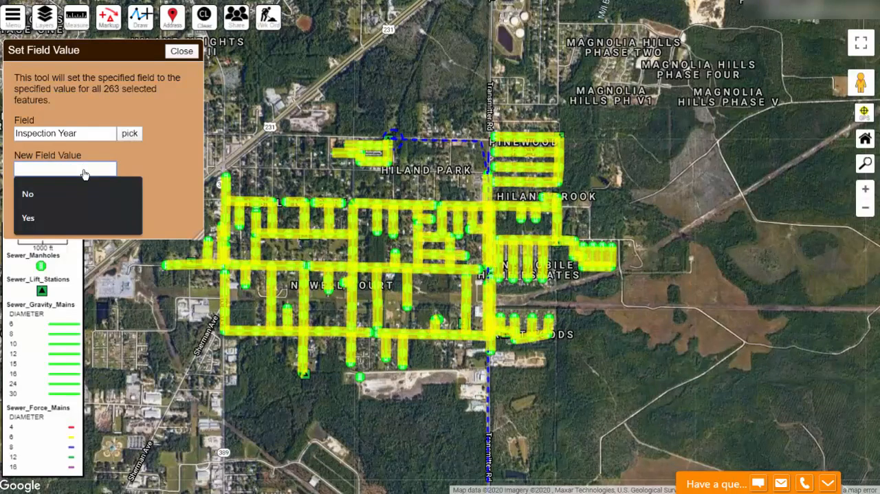
text(Year 1)
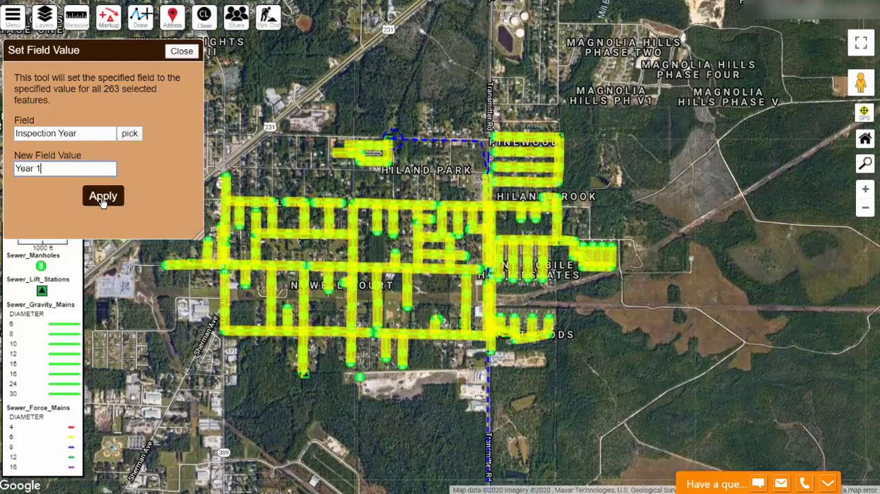
click(102, 197)
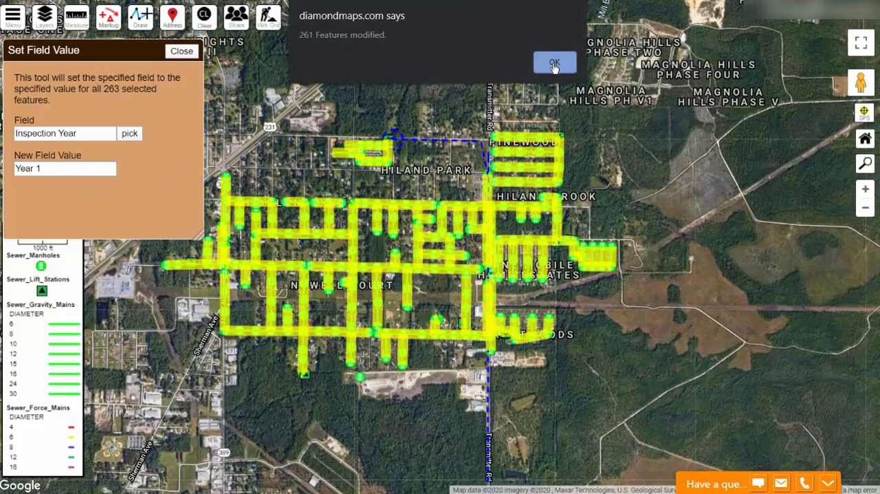
click(555, 64)
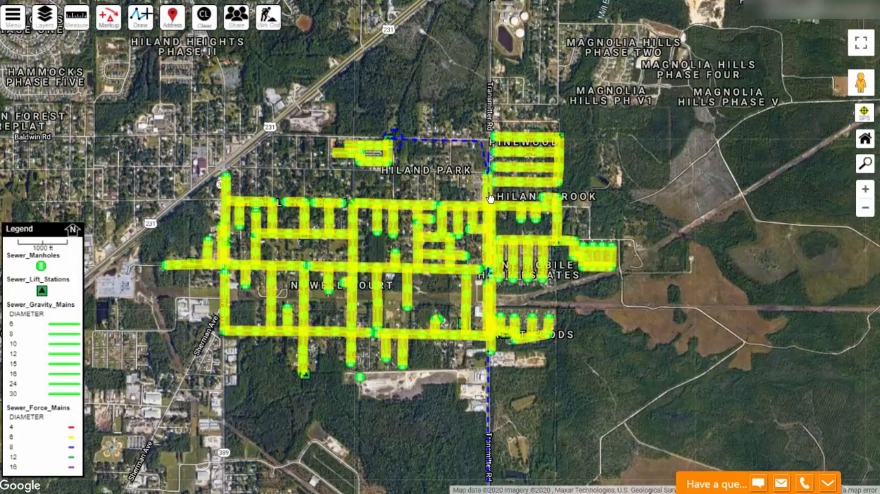
- Check the Inspection Year of a gravity main on E Co Rd 2314, just west of Transmitter Rd
scroll(481, 209, up, 3)
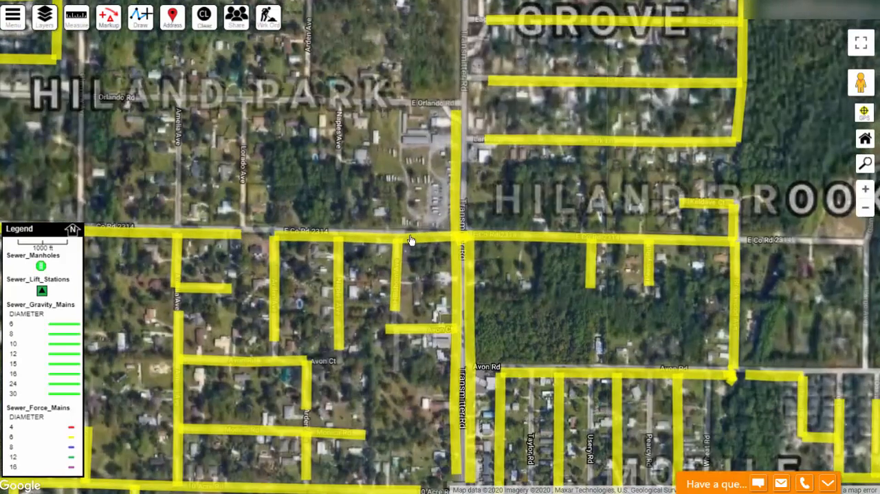
click(419, 241)
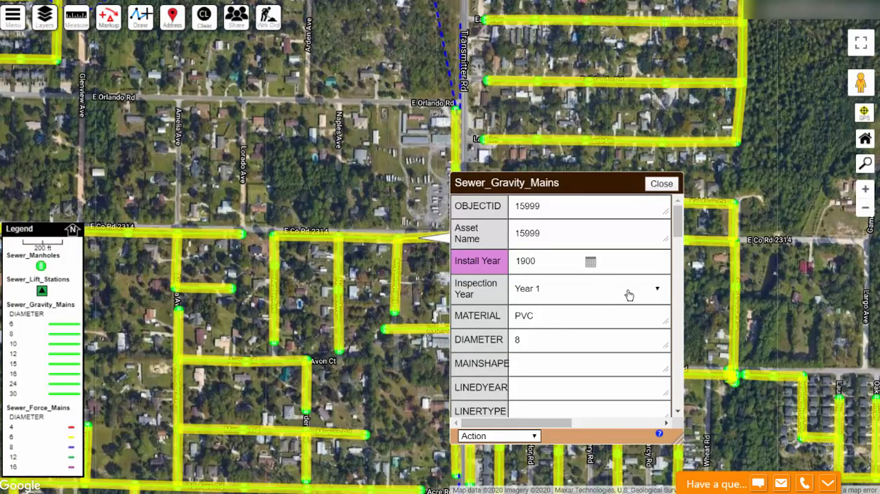
click(661, 183)
- Use Select and Modify to select the Sewer_Gravity_Mains in the middle network, from 15th St down to just above North Springfield
drag(810, 146, 638, 151)
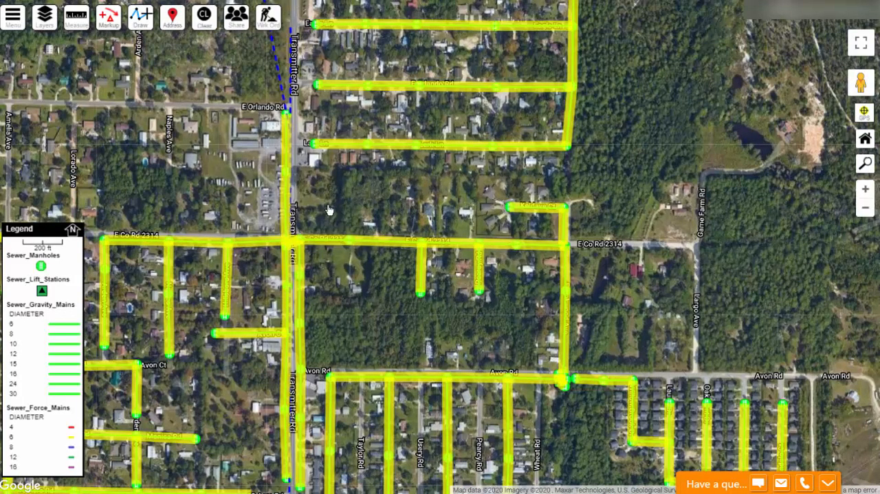
scroll(329, 209, down, 2)
drag(314, 269, 426, 94)
drag(429, 481, 376, 210)
click(13, 16)
click(68, 352)
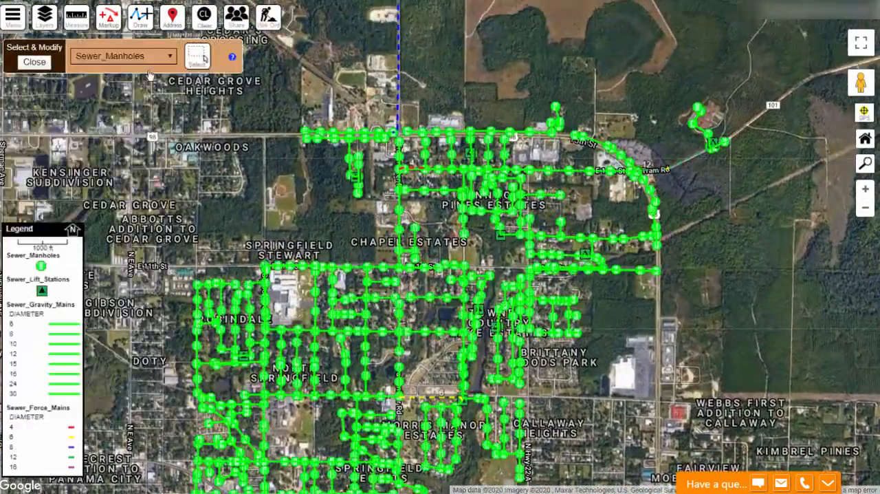
click(122, 56)
click(116, 91)
drag(112, 90, 788, 363)
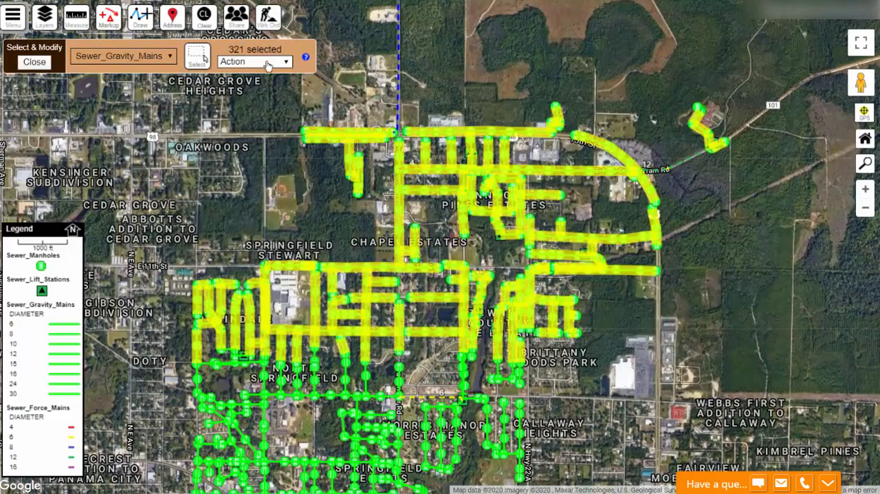
- Set the Inspection Year field to Year 2 for all selected middle-area gravity mains using Set Field Value
click(264, 62)
click(293, 118)
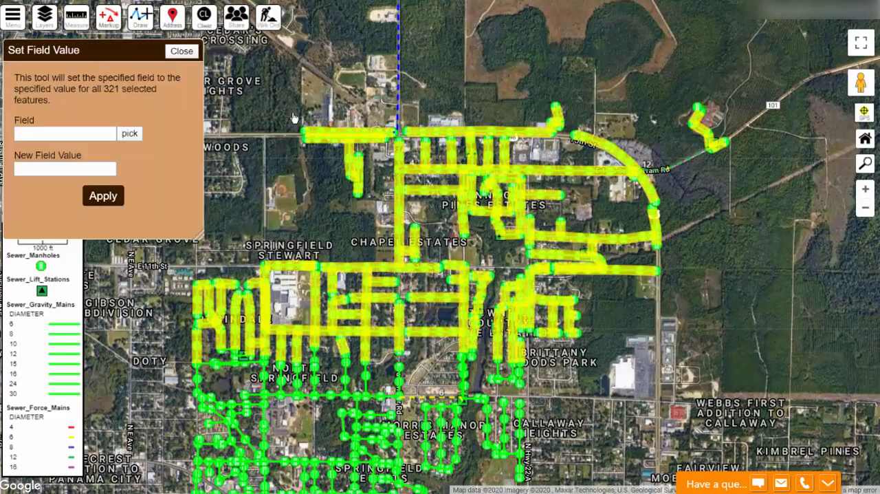
click(129, 133)
click(351, 134)
scroll(351, 135, down, 10)
click(412, 386)
click(83, 166)
text(Year 2)
click(103, 195)
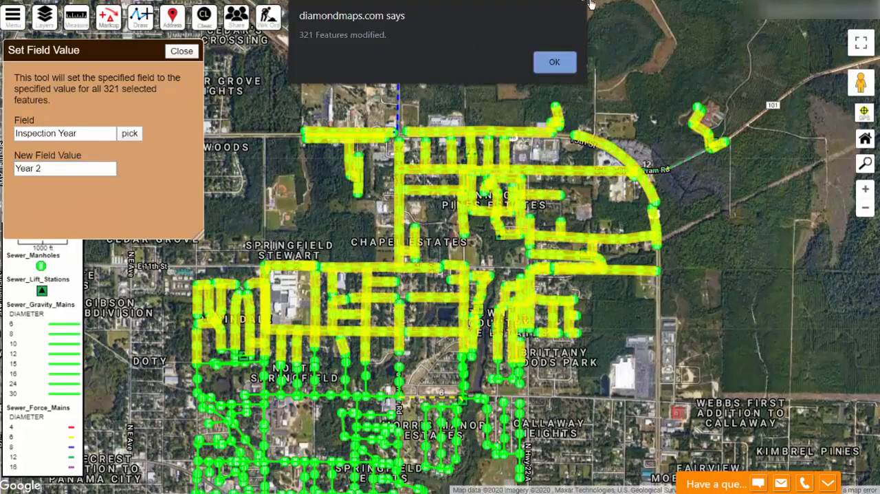
click(554, 66)
- Use Select and Modify to select the remaining southern Sewer_Gravity_Mains, from North Springfield down to Cherry St
drag(302, 454, 398, 103)
drag(381, 187, 339, 251)
click(13, 16)
click(49, 156)
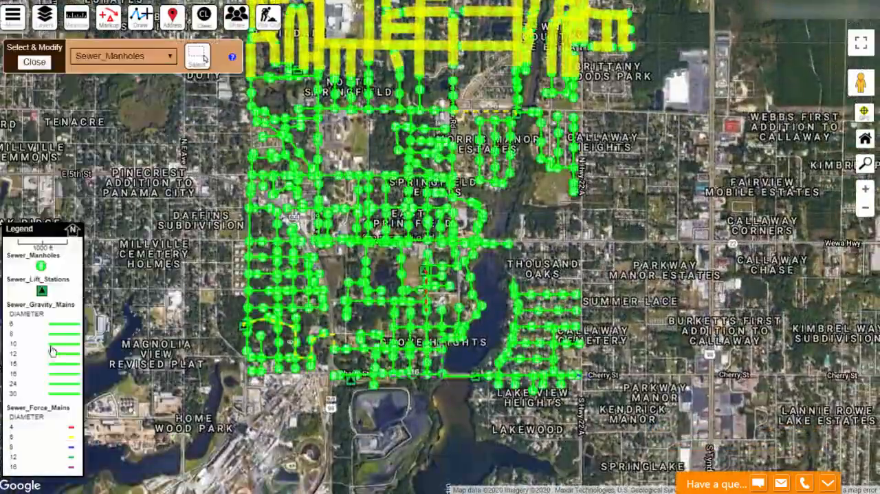
click(159, 56)
click(121, 92)
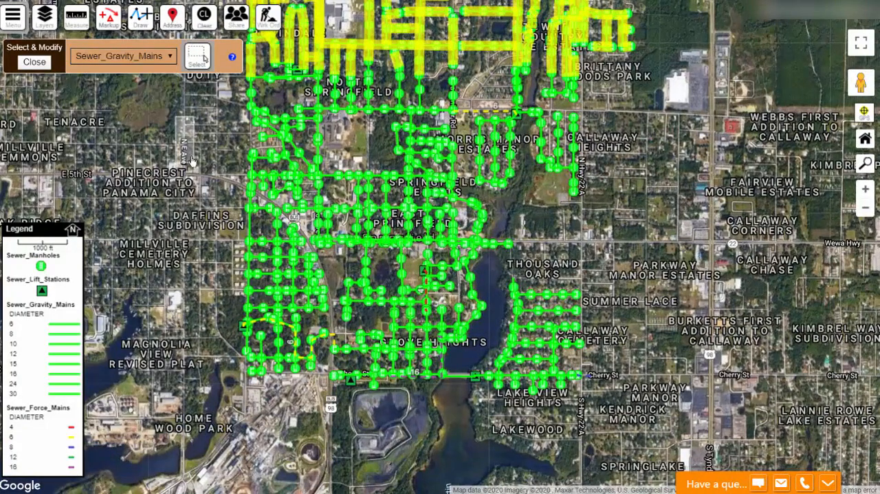
click(197, 56)
drag(196, 115, 636, 426)
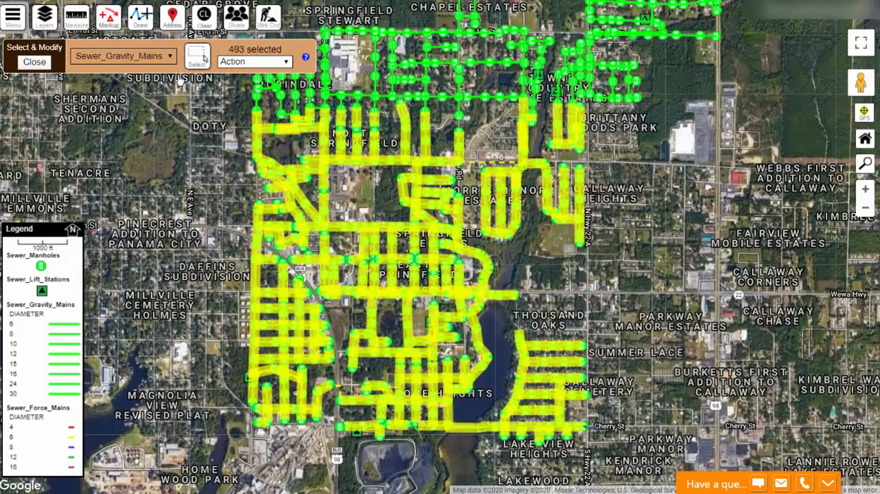
- Set the Inspection Year field to Year 3 for all selected southern gravity mains using Set Field Value
click(232, 62)
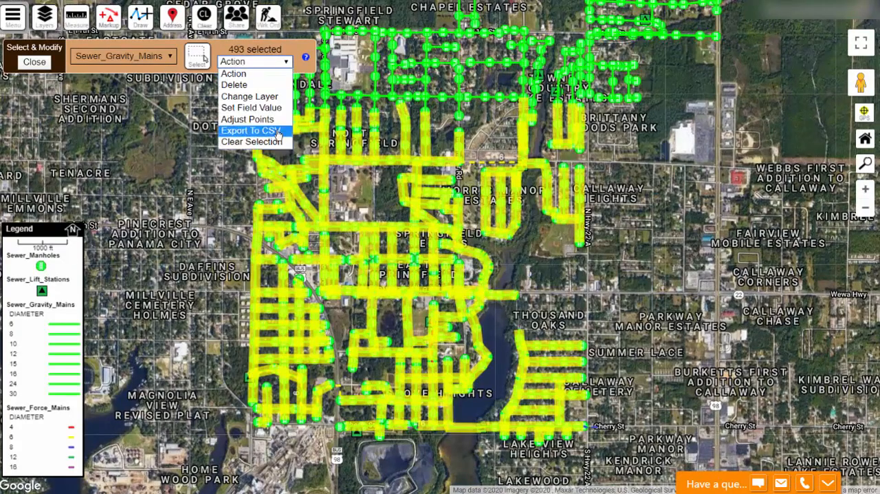
click(268, 110)
click(127, 133)
click(349, 130)
scroll(426, 302, down, 10)
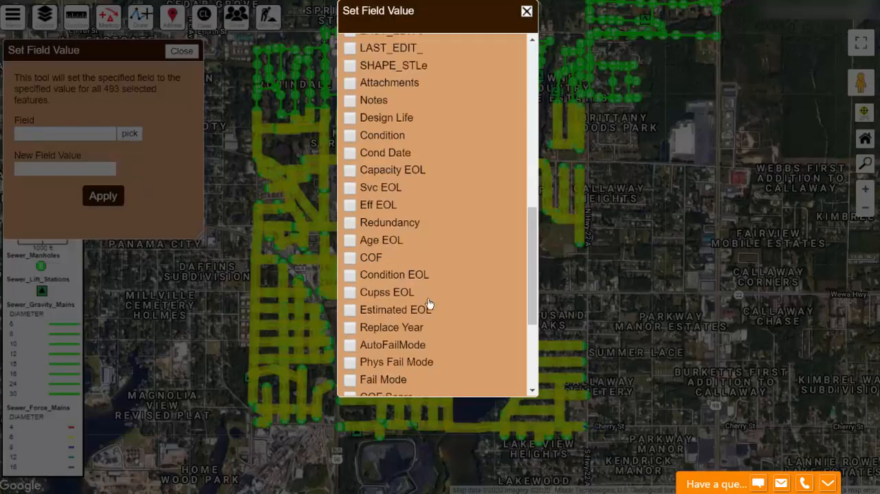
click(411, 440)
click(62, 169)
text(Year 3)
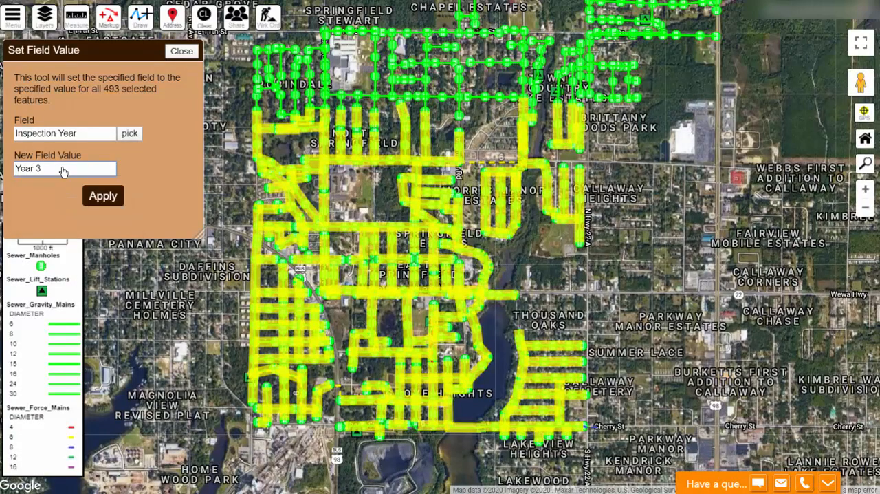
click(100, 197)
click(555, 64)
- Dismiss the Multiple Found feature list and clear the highlighted selection from the map
click(277, 121)
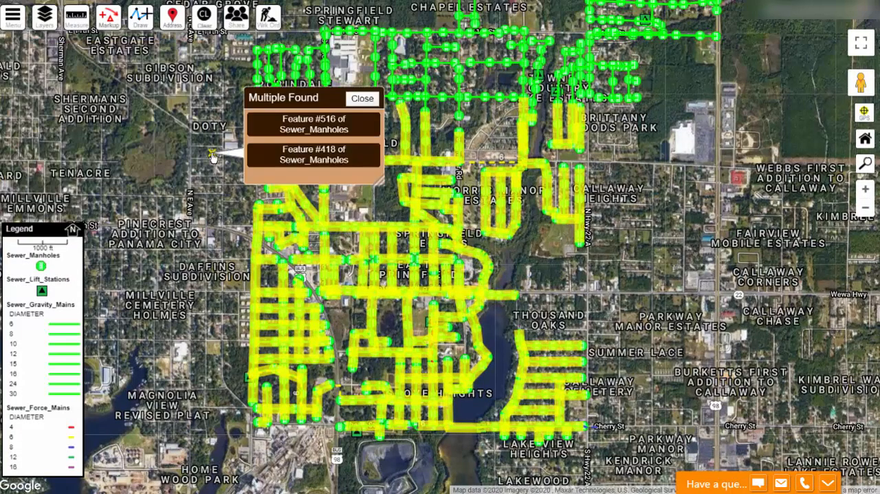
click(368, 101)
click(204, 19)
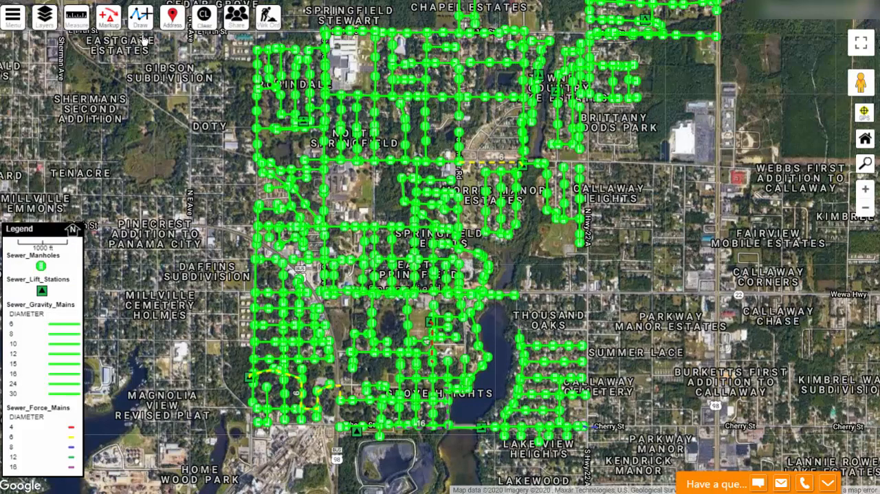
- Classify the line color of the Sewer_Gravity_Mains layer by the Inspection Year field in its display settings
click(43, 22)
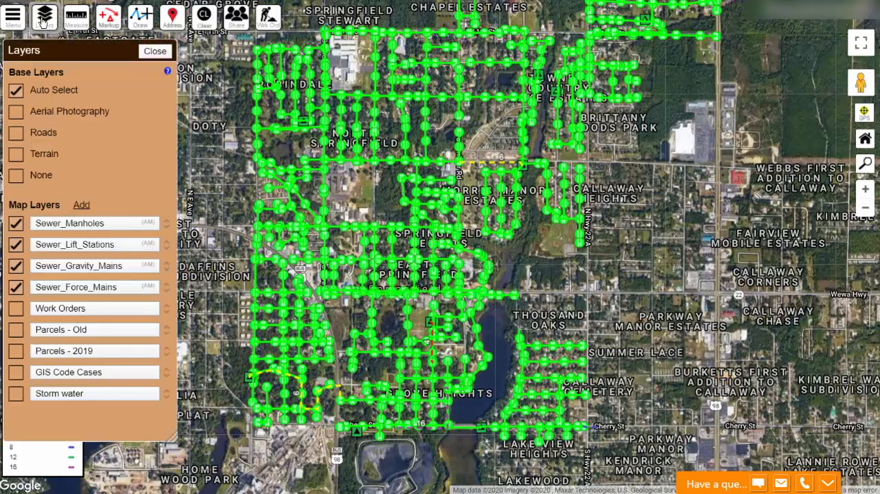
click(71, 270)
click(145, 81)
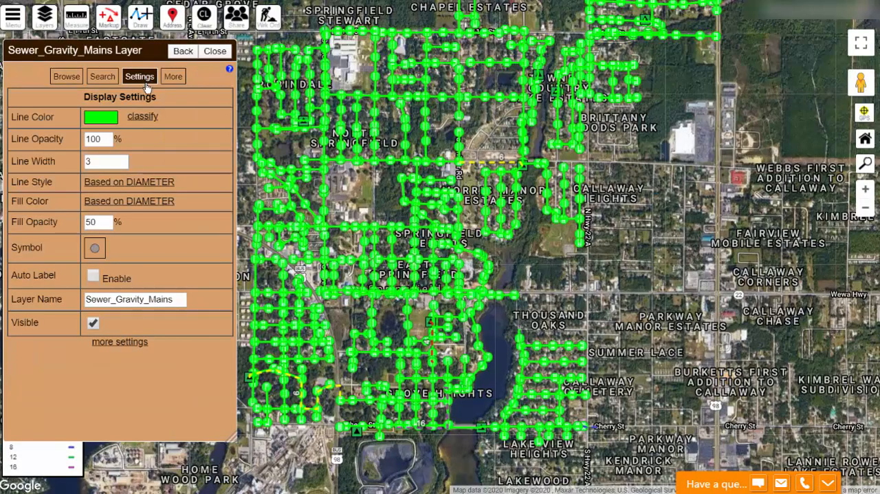
click(140, 116)
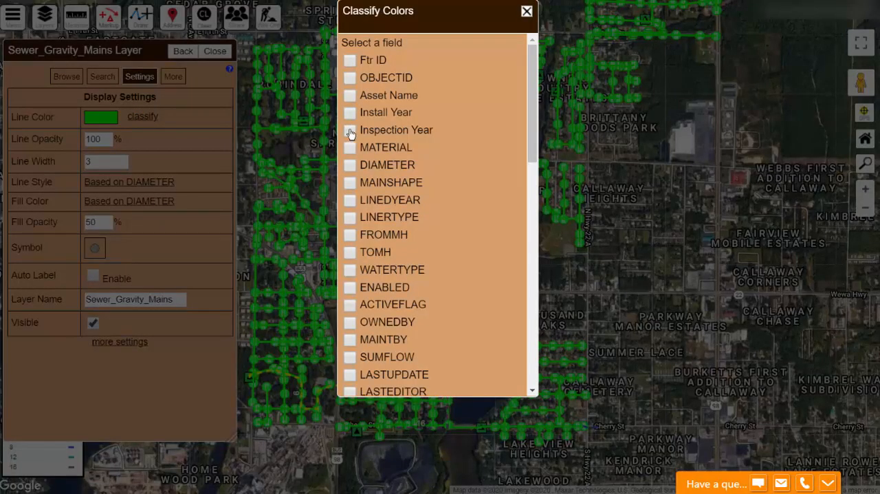
scroll(449, 338, down, 15)
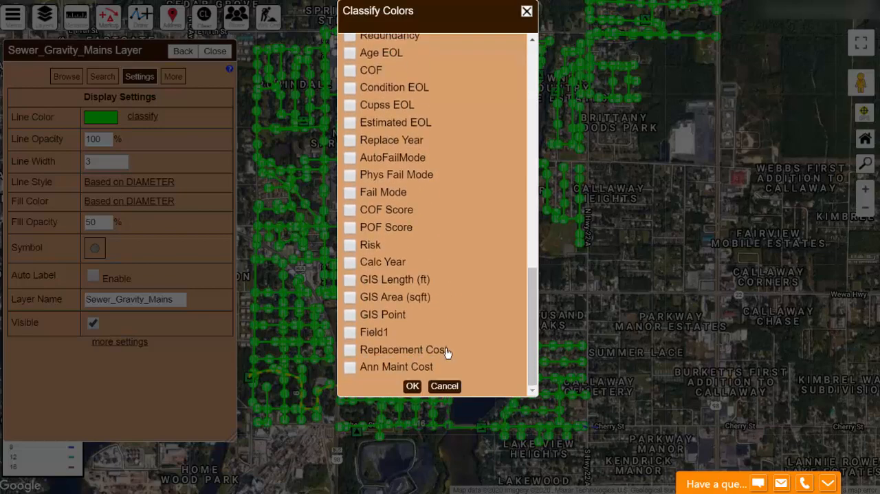
click(410, 387)
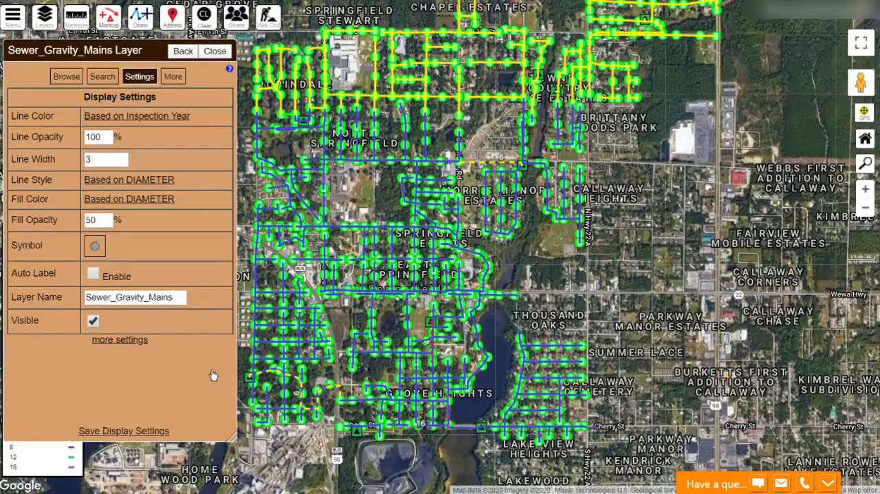
scroll(524, 198, down, 4)
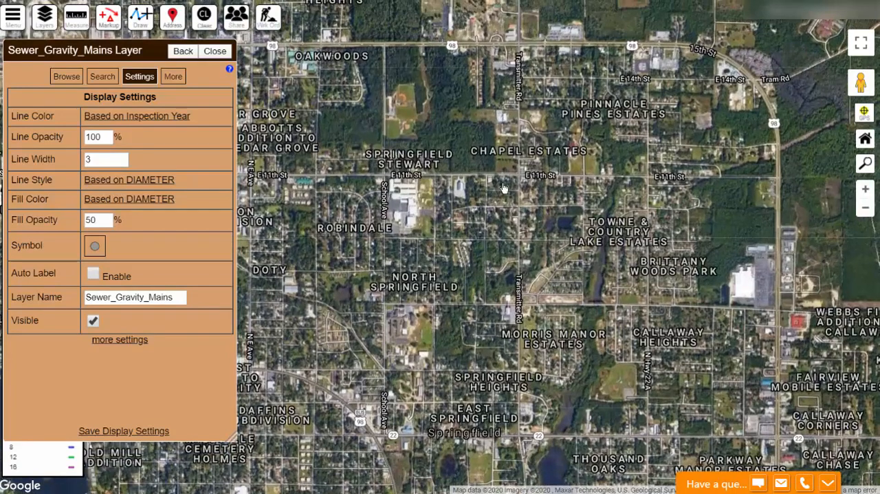